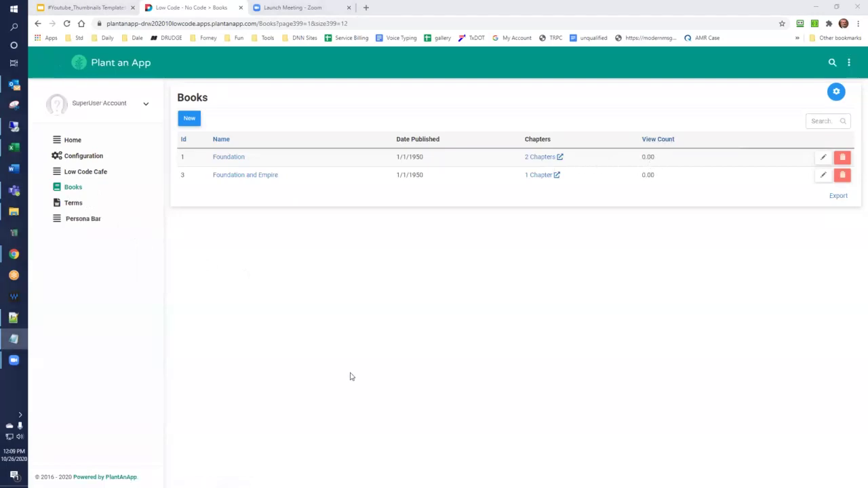
- View the Foundation book's details and return to the Books list
click(220, 163)
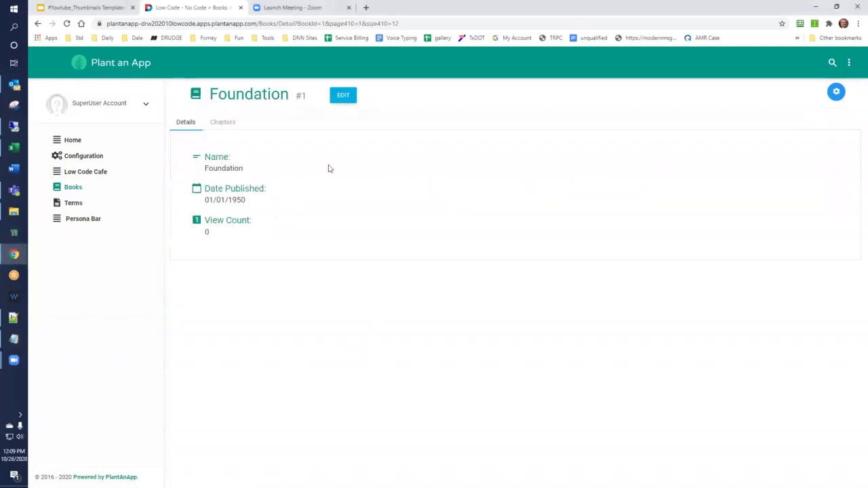
click(77, 189)
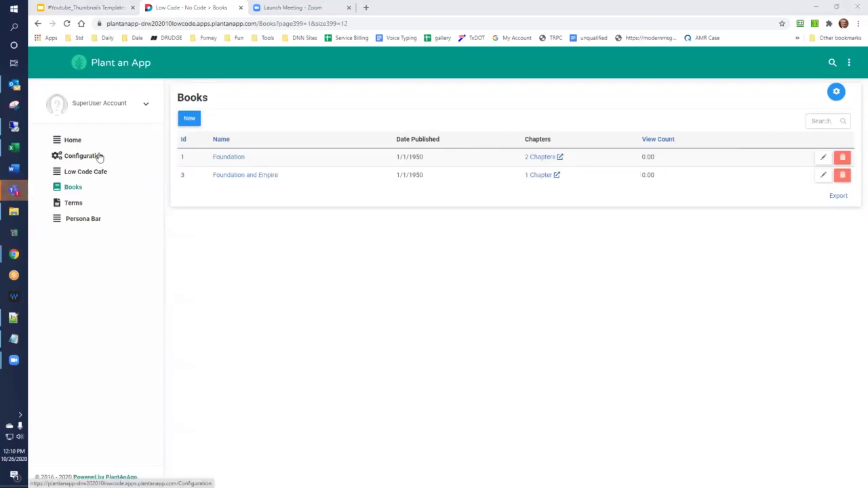
- Run the saved Update Book View Count query in the SQL Console and reload the Books list
click(88, 219)
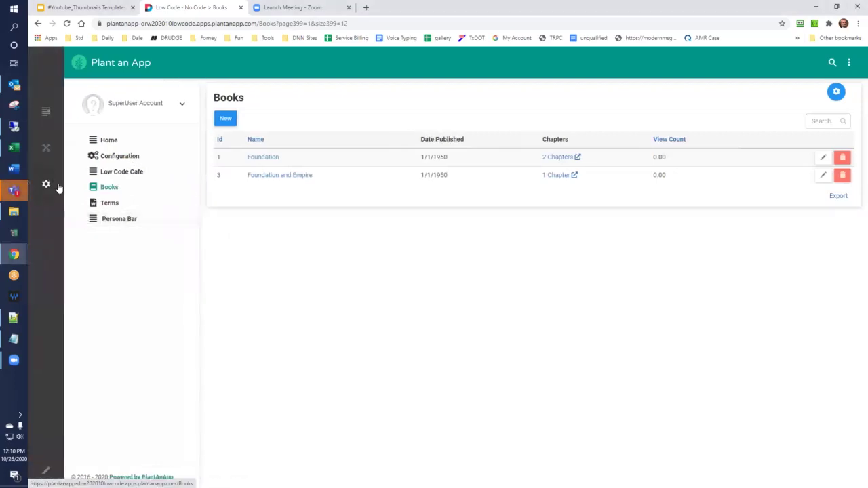
mouse_move(46, 184)
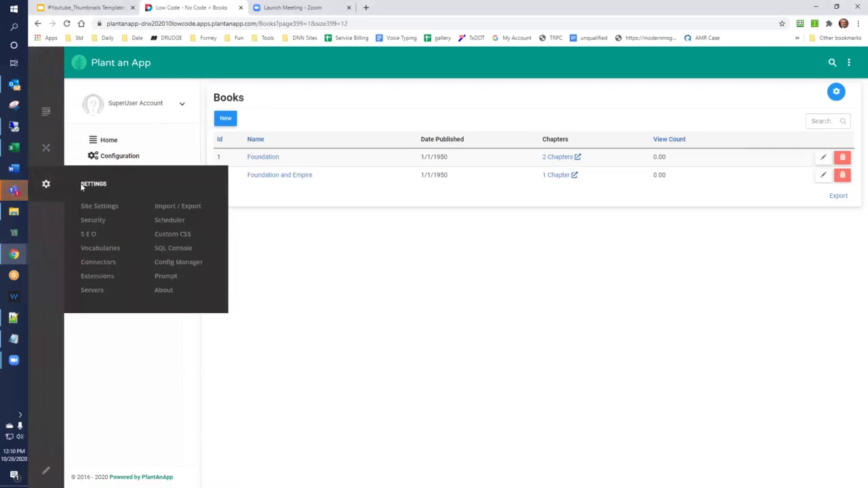
click(173, 248)
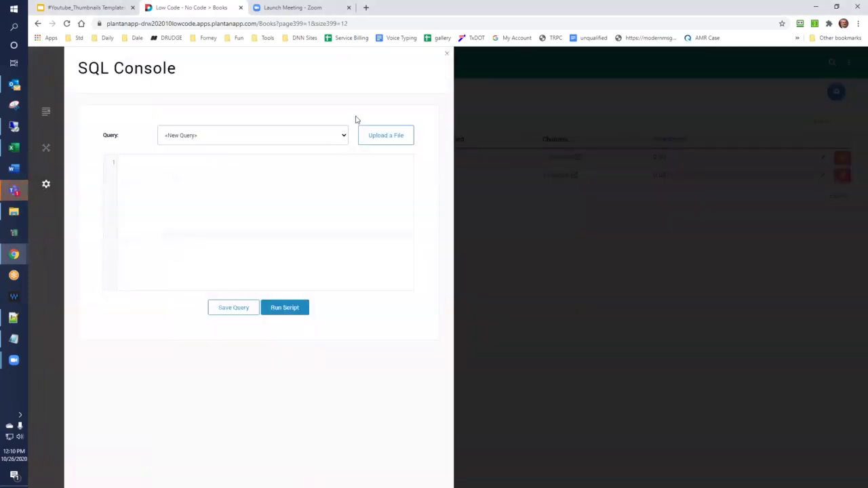
click(344, 135)
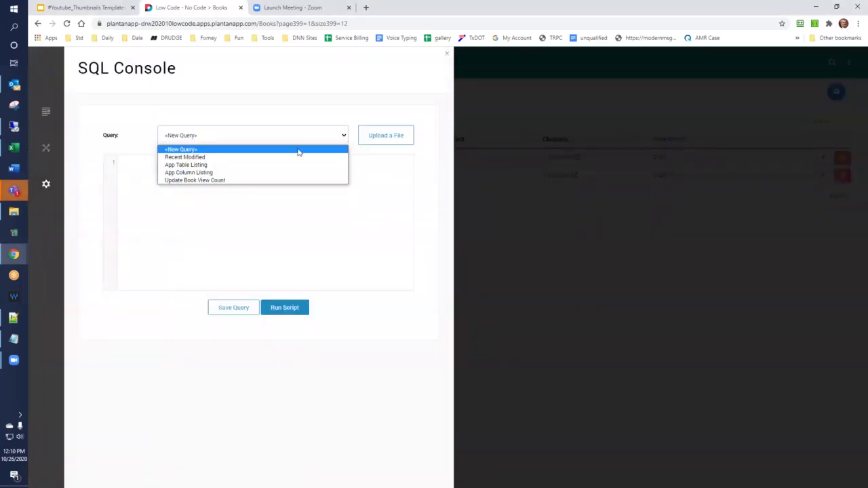
click(255, 179)
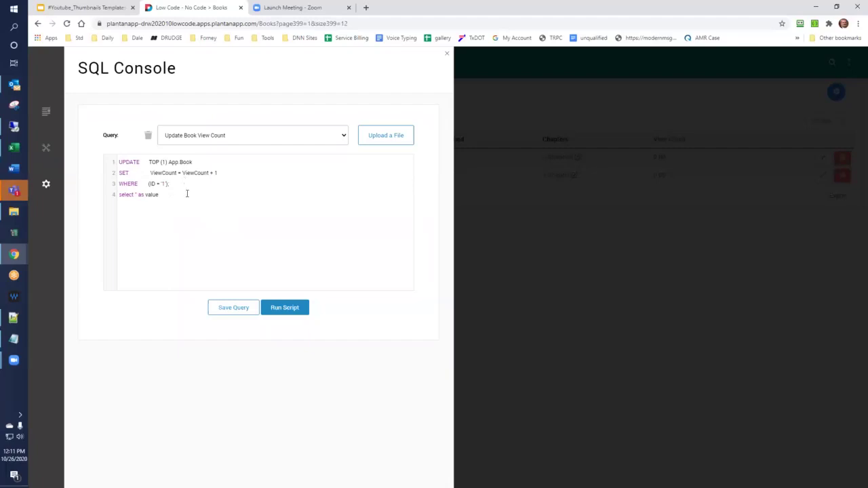
click(285, 308)
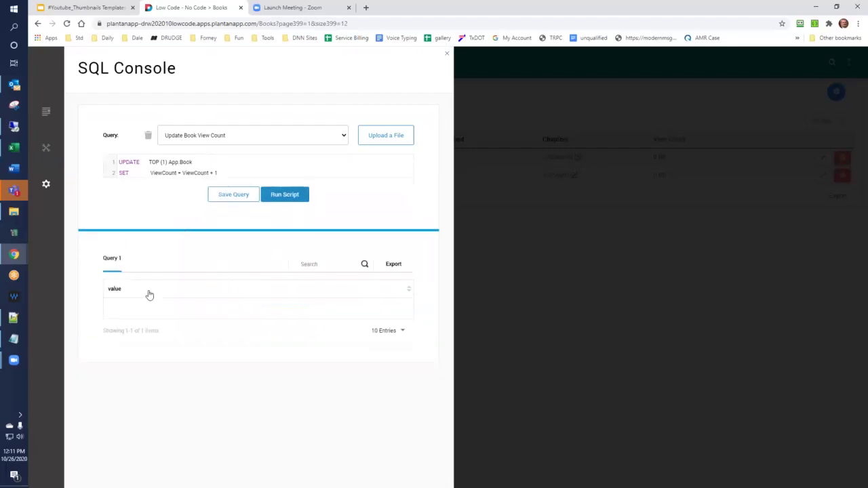
click(447, 54)
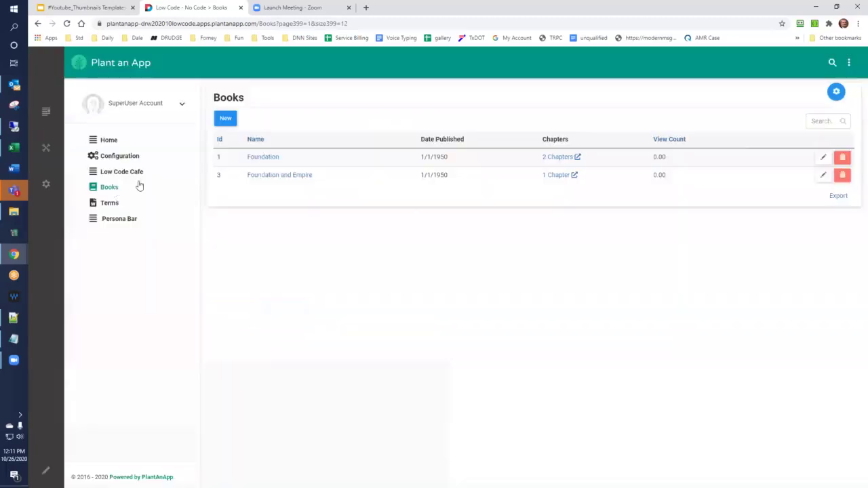
click(110, 188)
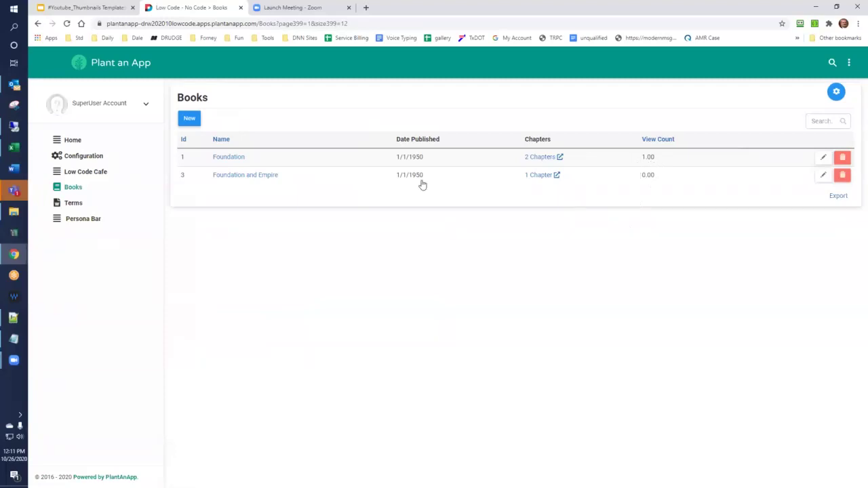
- Copy the full SQL text of the saved Update Book View Count query from the SQL Console
click(79, 218)
mouse_move(46, 184)
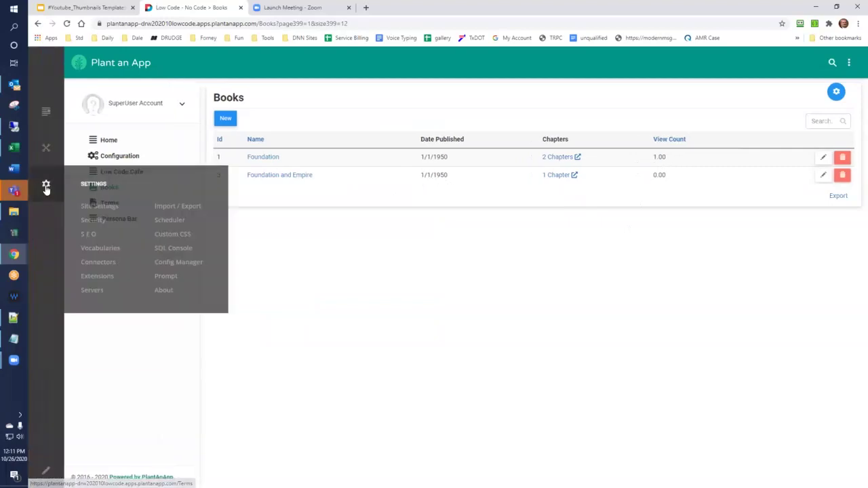
click(173, 247)
click(224, 135)
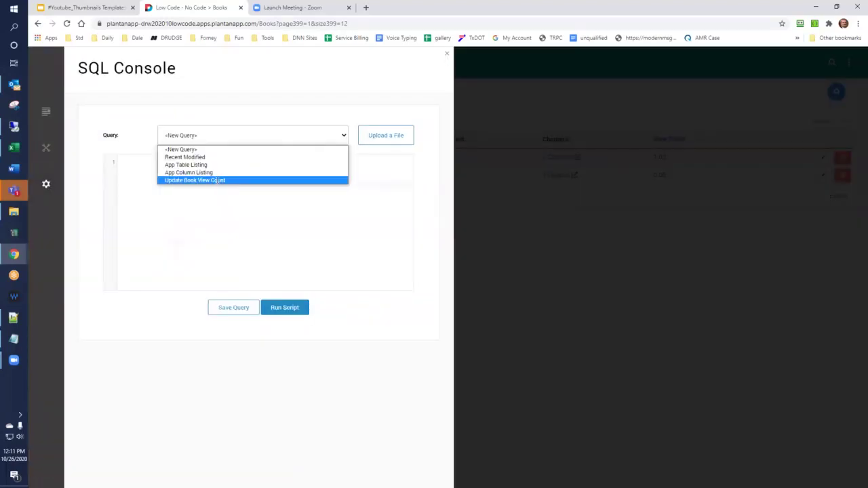
click(219, 181)
key(ctrl+a)
key(ctrl+c)
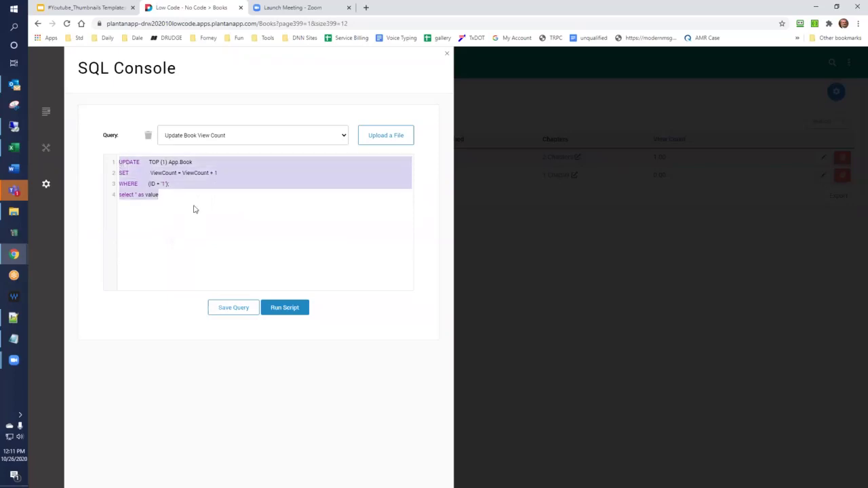
click(446, 57)
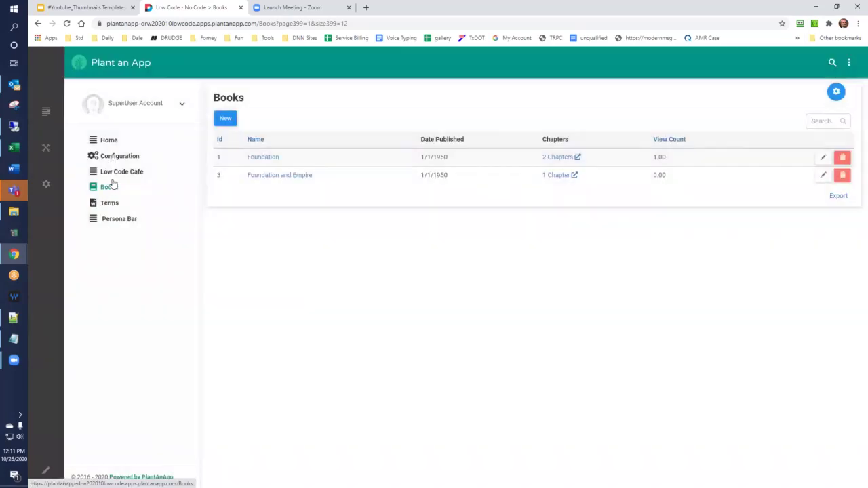
- Start a new token named AddToViewCount in the Demo namespace of the app configuration
click(115, 156)
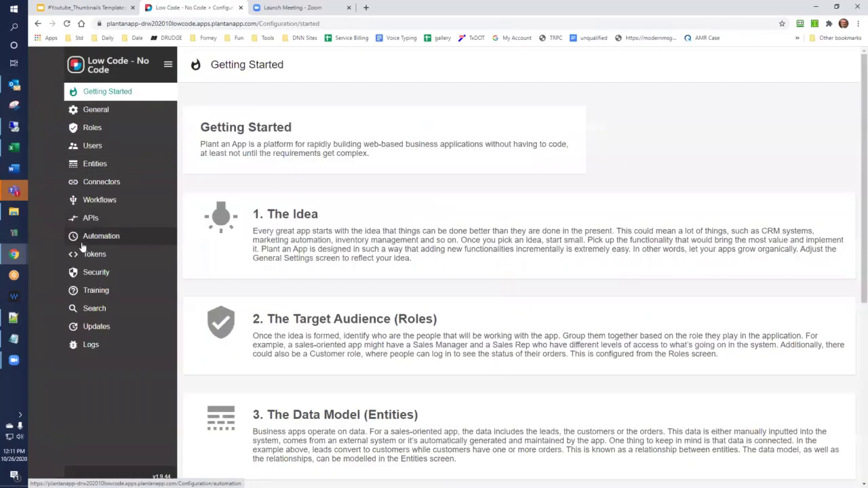
click(87, 254)
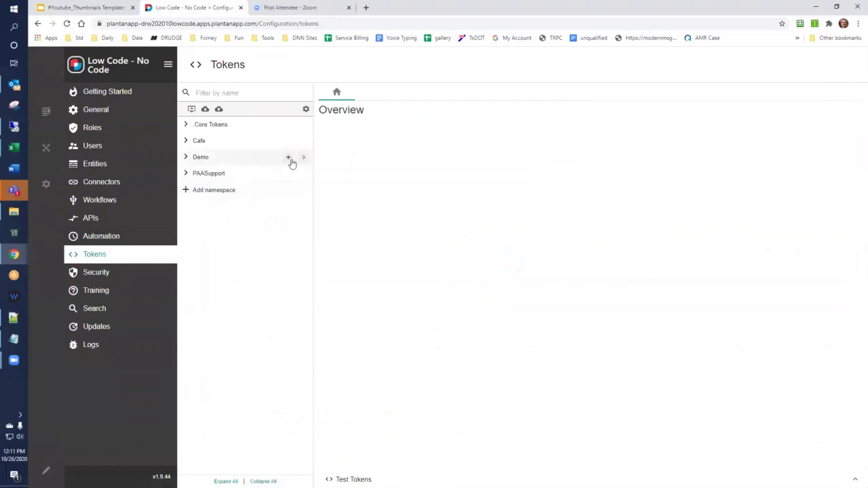
click(304, 158)
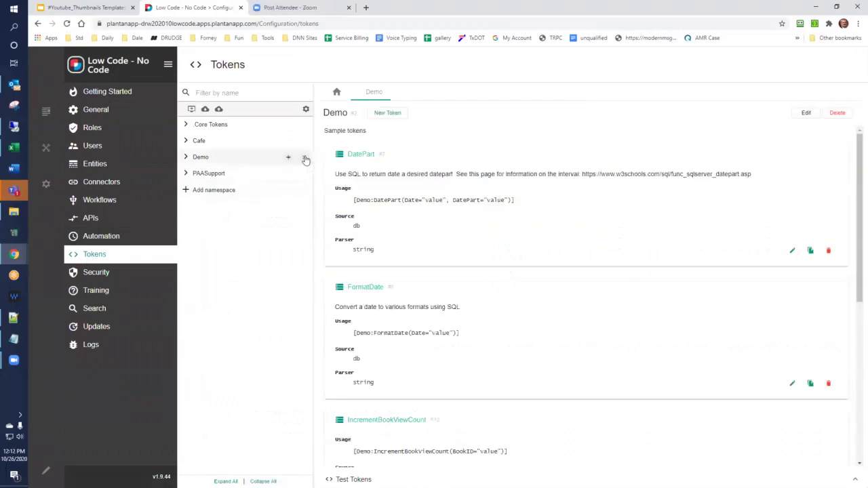
click(387, 112)
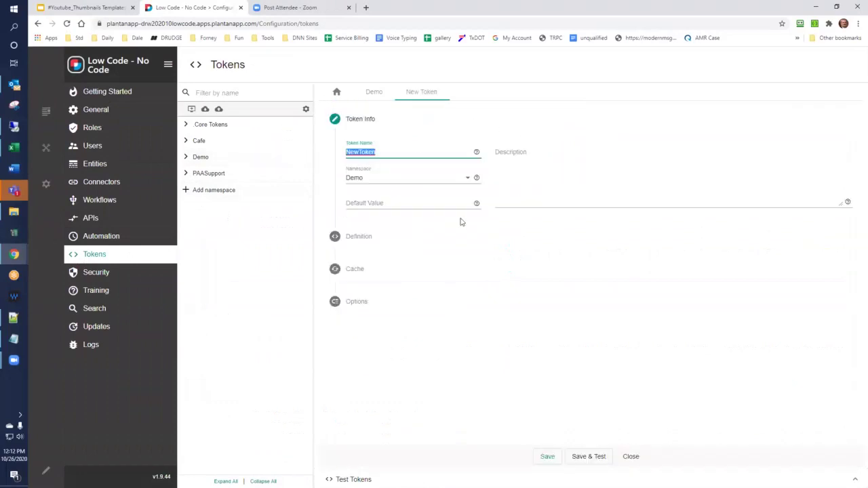
key(ctrl+v)
- Define the token as a Database Query using the copied view count SQL, with value as the default column
click(366, 236)
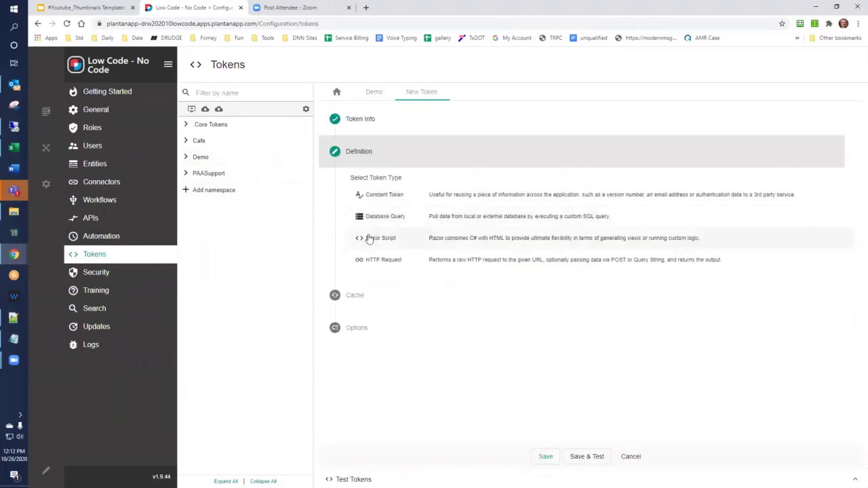
click(374, 218)
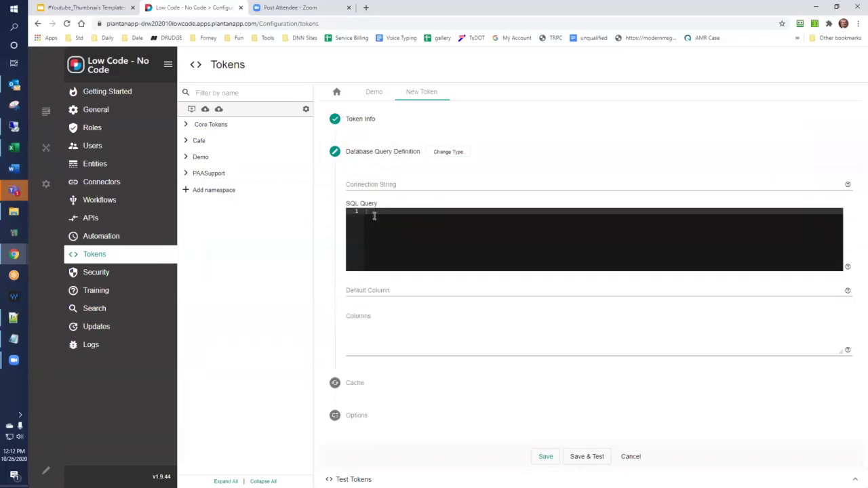
click(396, 246)
key(ctrl+v)
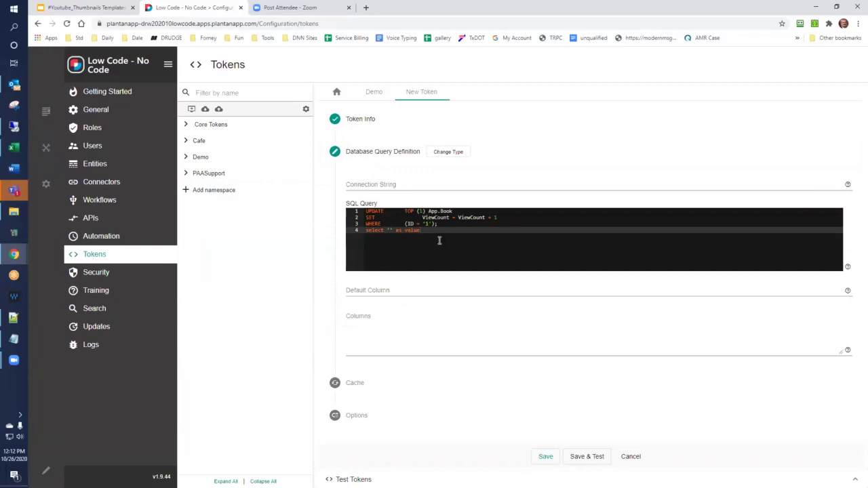
click(387, 291)
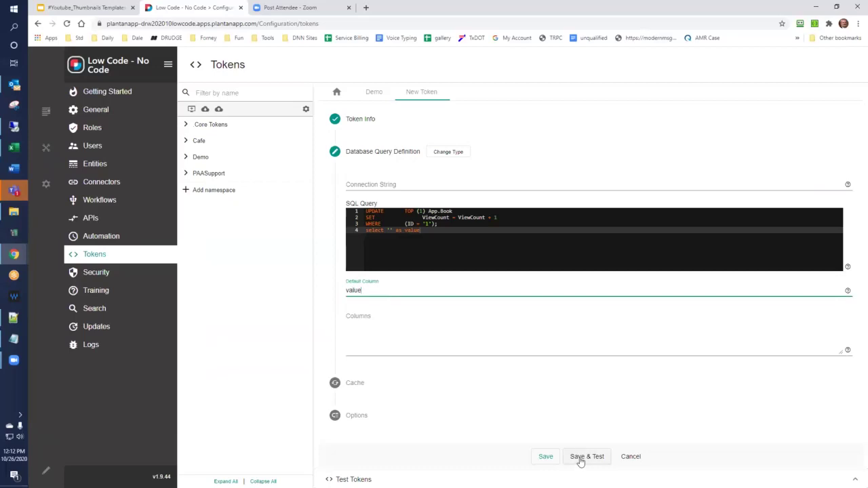
- Save and test the AddToViewCount token, and check Foundation's view count in the Books list
click(580, 457)
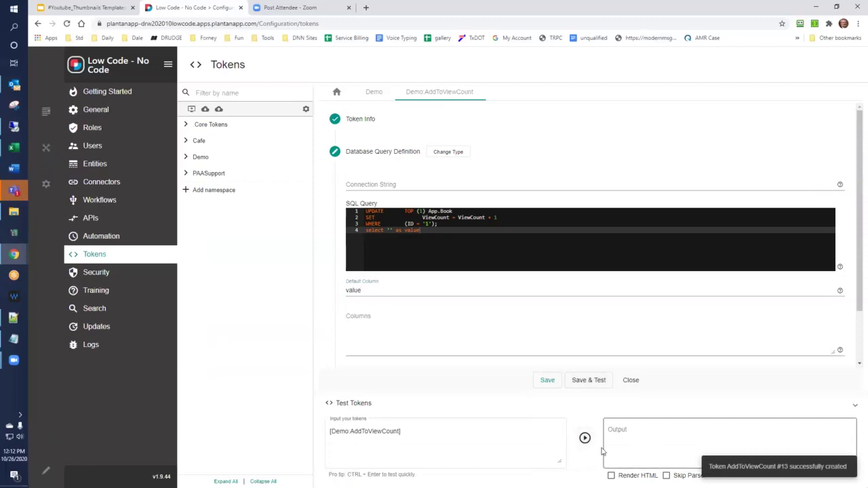
click(107, 62)
click(85, 193)
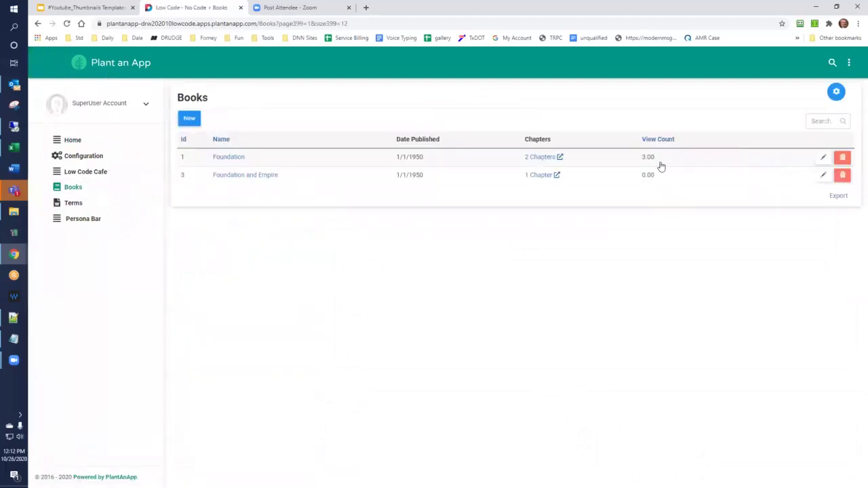
- Test the Demo namespace's AddToViewCount token again from its token listing and recheck Foundation's view count in the Books list
click(81, 156)
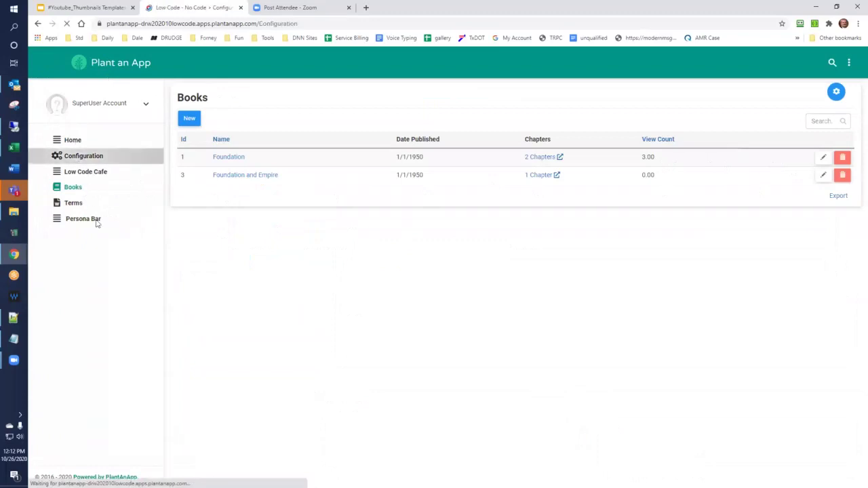
click(93, 253)
click(200, 157)
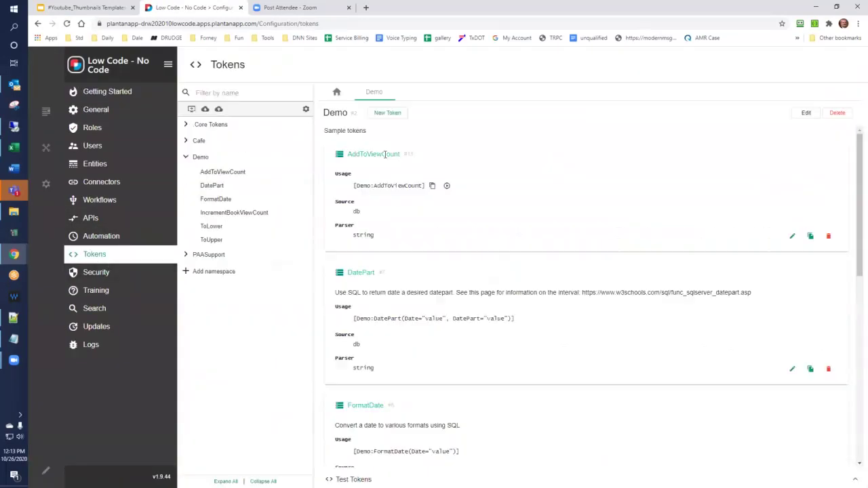
click(446, 185)
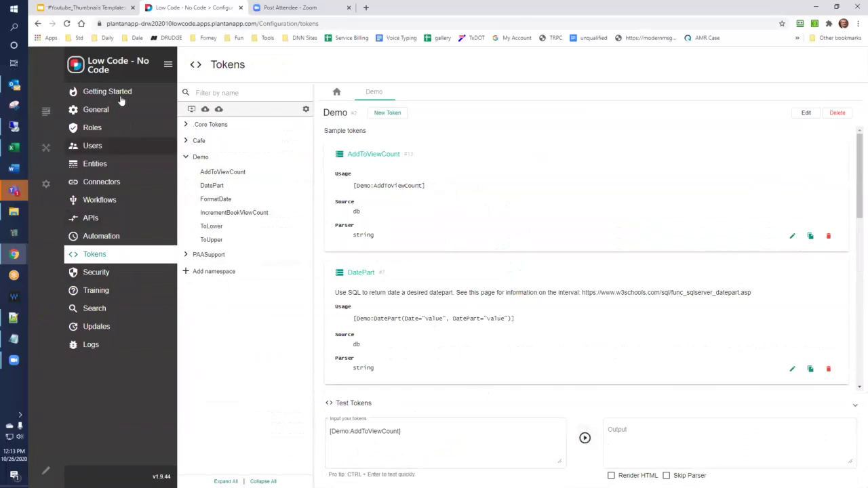
click(100, 68)
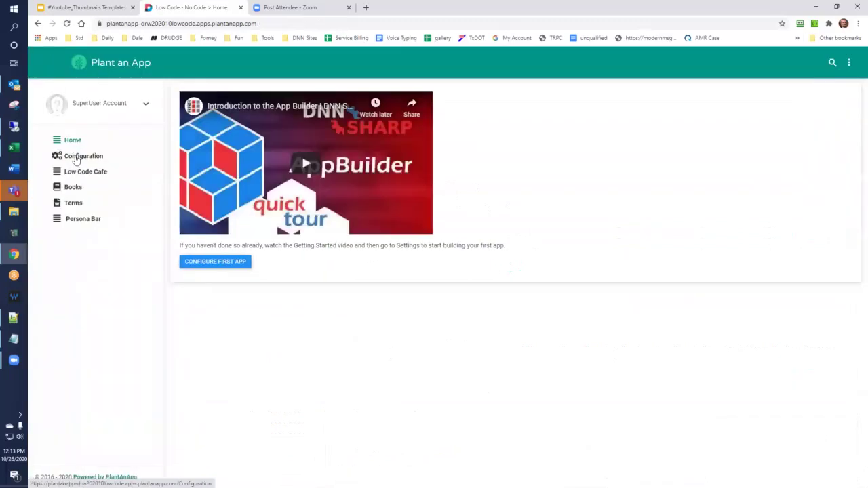
click(73, 190)
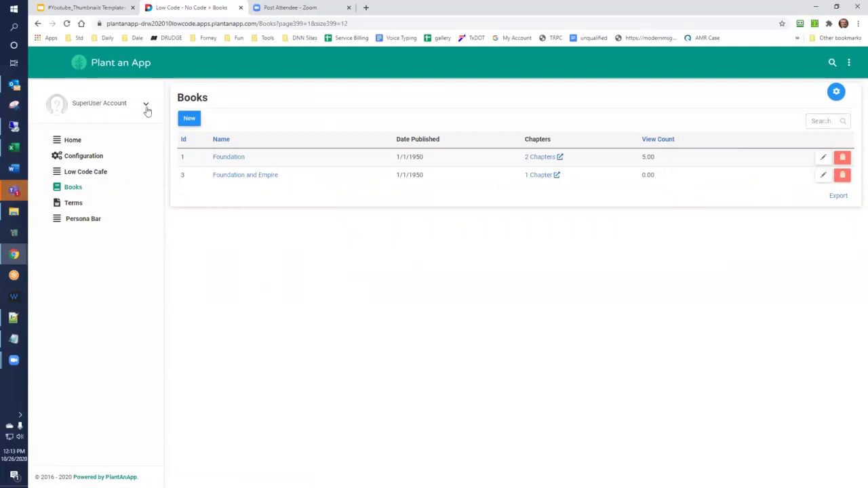
- Replace the fixed ID 1 in the AddToViewCount token's SQL with [TknParams:BookId], then save and test the token
click(91, 156)
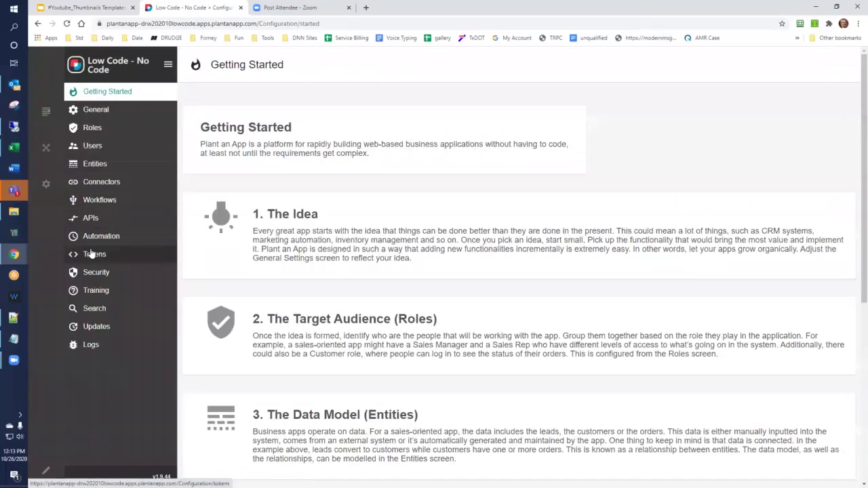
click(89, 253)
click(202, 159)
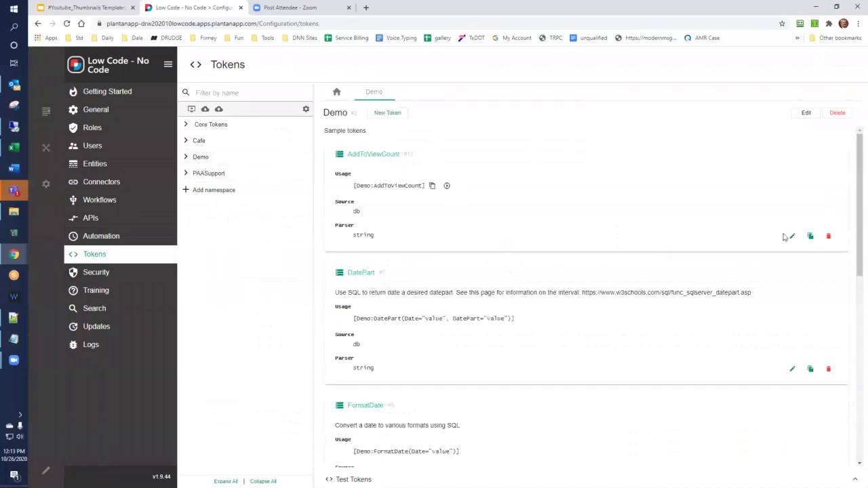
click(792, 238)
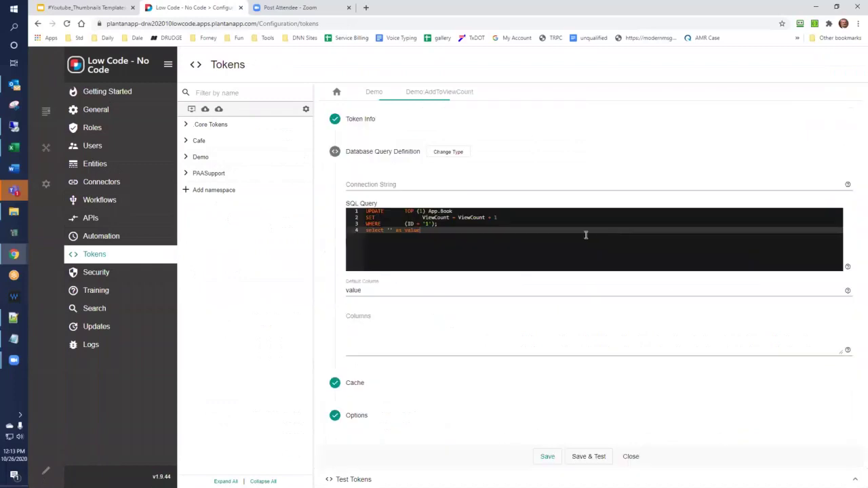
click(430, 223)
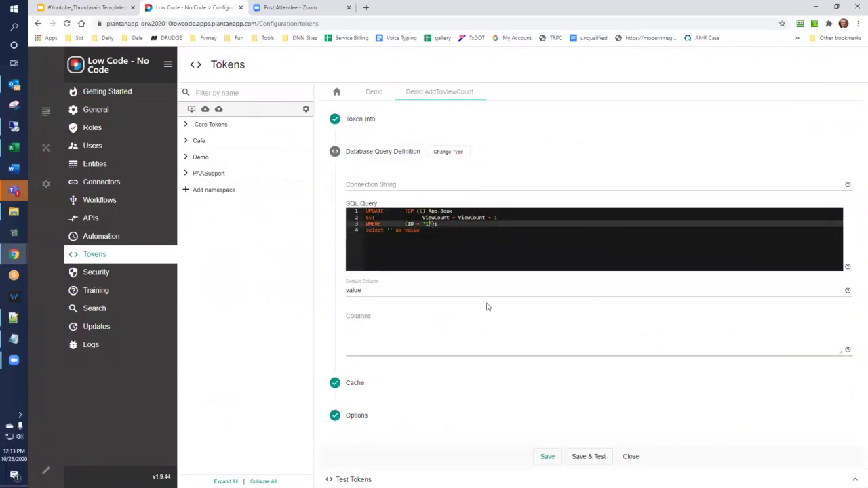
text([TknParams:)
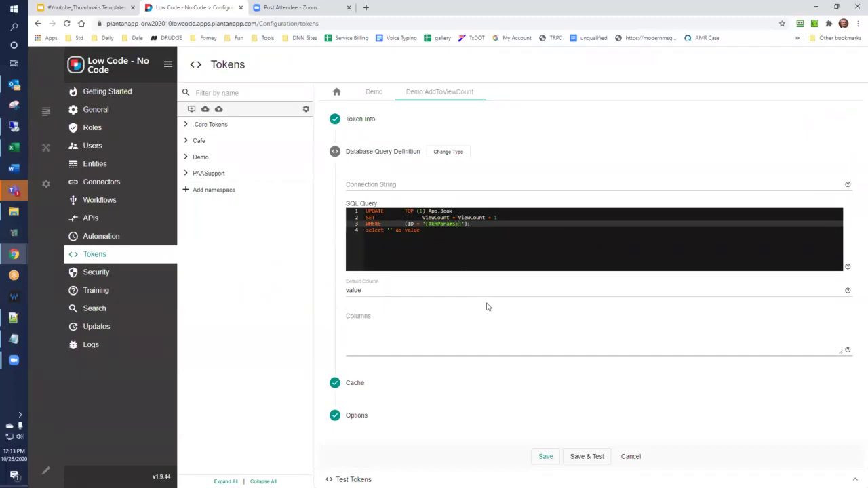
text(BookId)
click(577, 458)
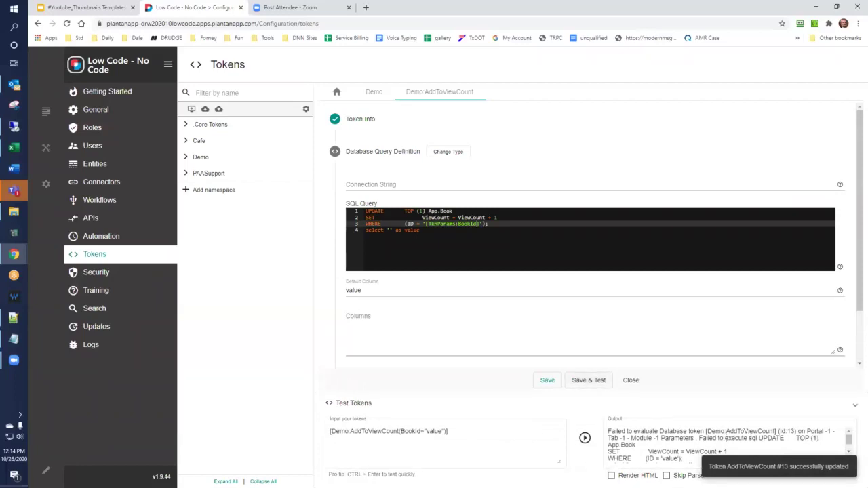
- Test the AddToViewCount token with BookId set to 1, and again with BookId set to 3
click(445, 442)
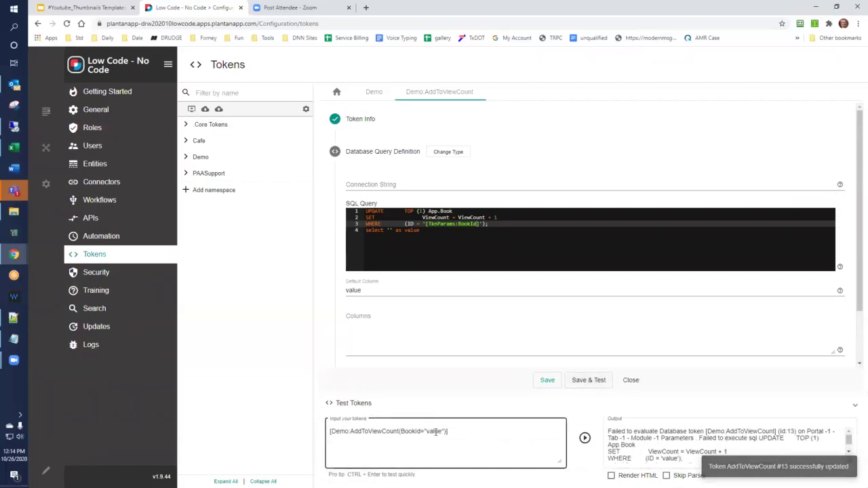
double_click(435, 431)
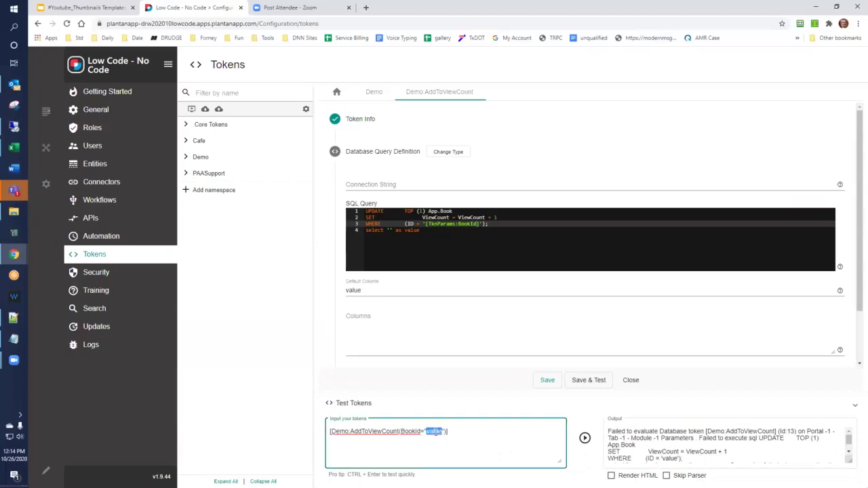
text(1)
click(584, 438)
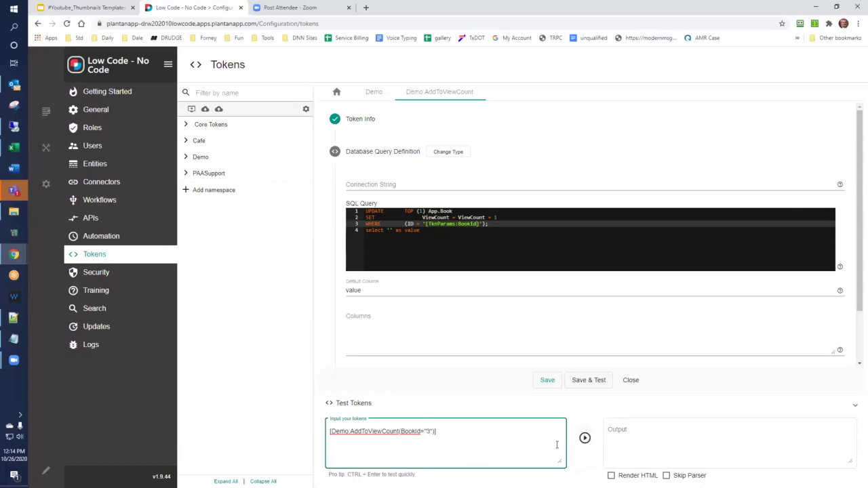
click(584, 437)
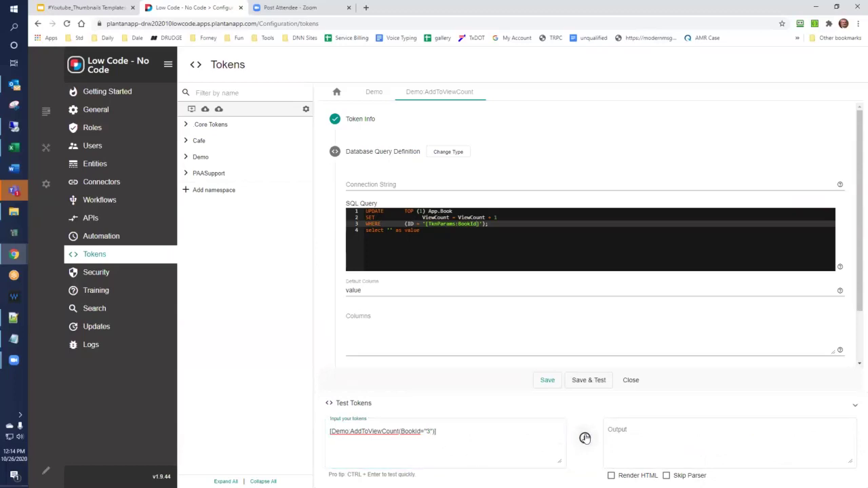
- Copy the AddToViewCount test call and check both books' view counts in the Books list
key(ctrl+a)
key(ctrl+c)
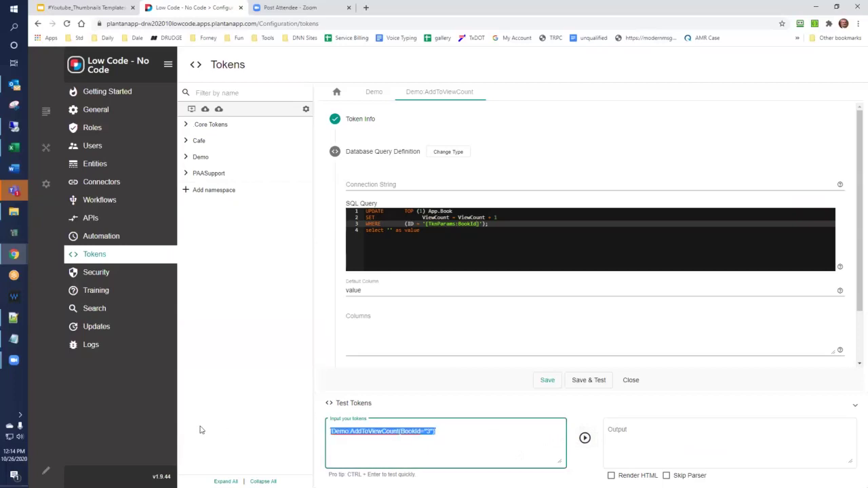
click(89, 67)
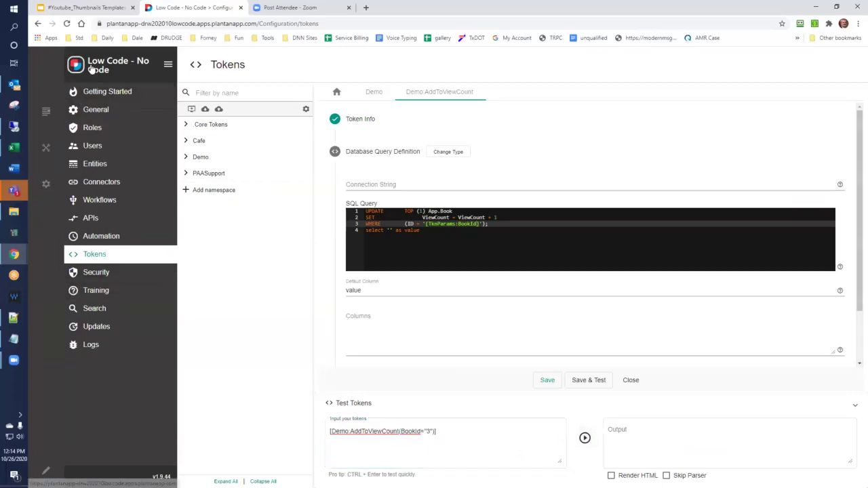
click(71, 186)
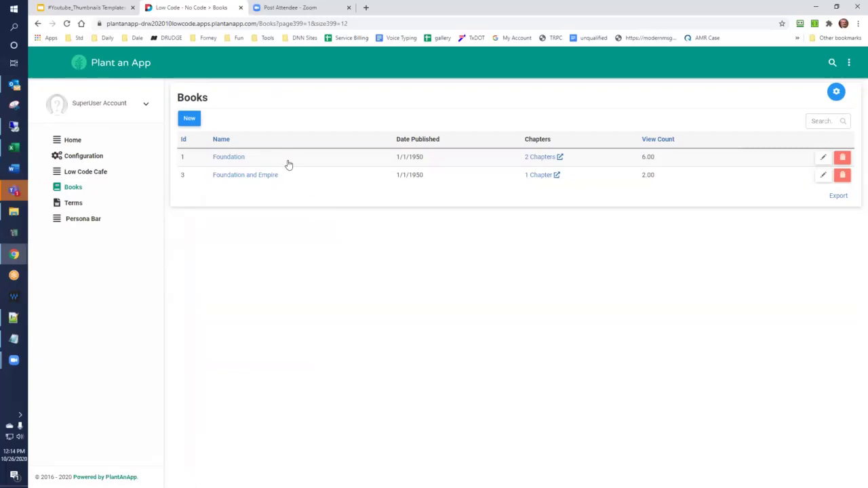
- Open the Foundation book's details and bring up its Title Form for customization
click(232, 161)
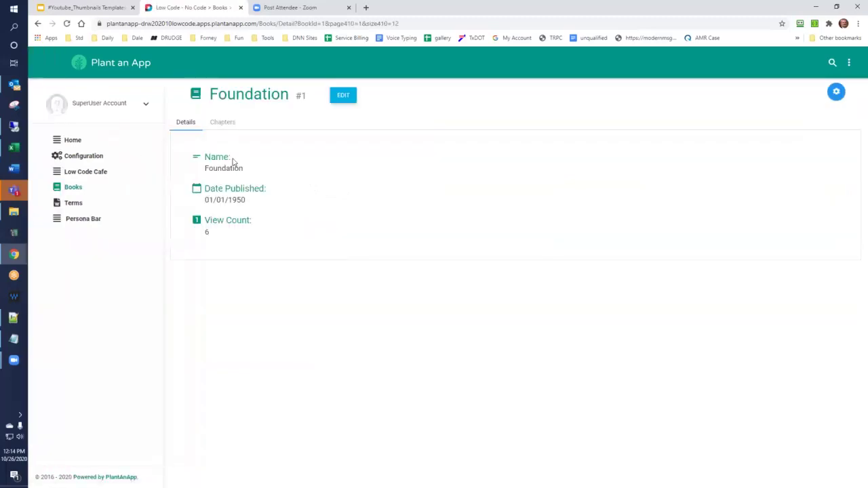
click(837, 95)
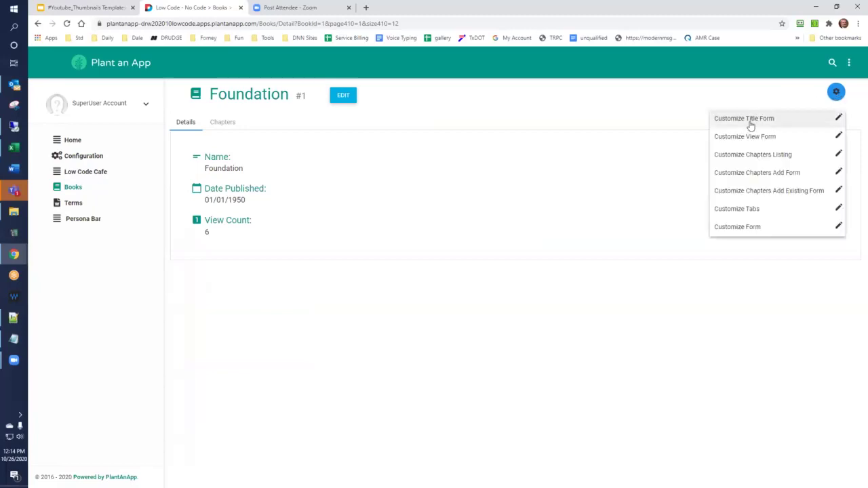
click(751, 126)
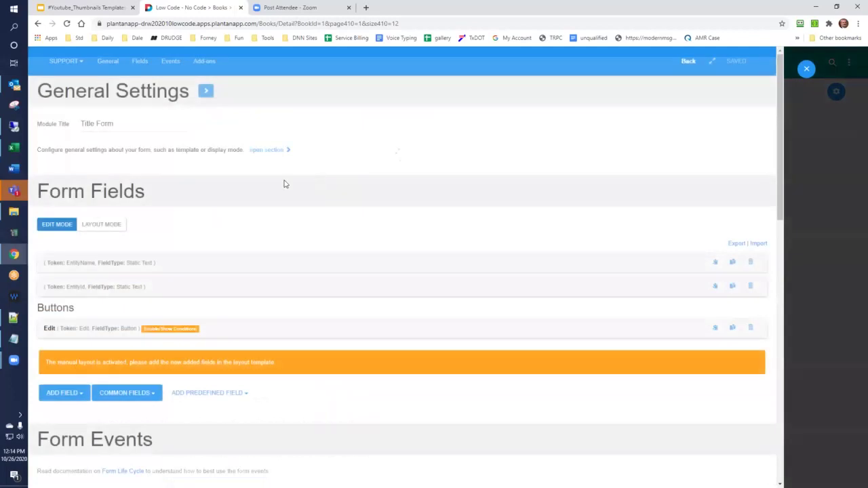
- Append the copied AddToViewCount call to the EntityName field's content after [original:Name], replace its BookId with [QueryString:BookId], and save the form
click(67, 264)
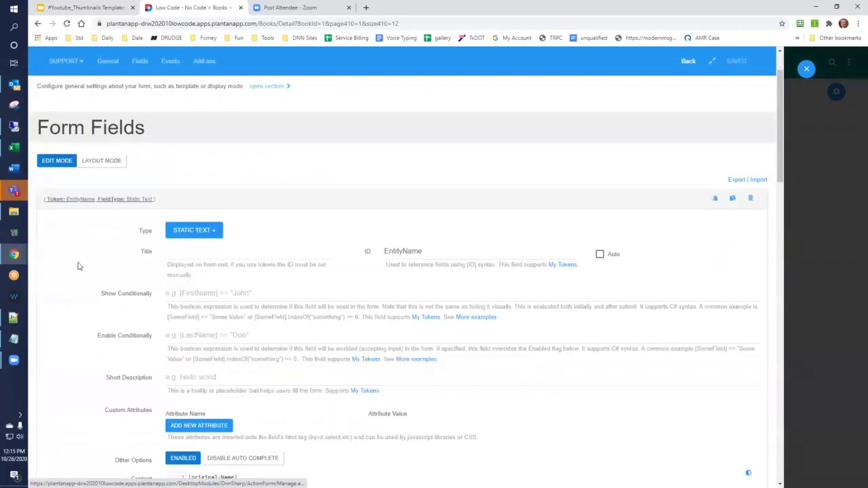
scroll(97, 269, down, 3)
click(286, 309)
key(ctrl+v)
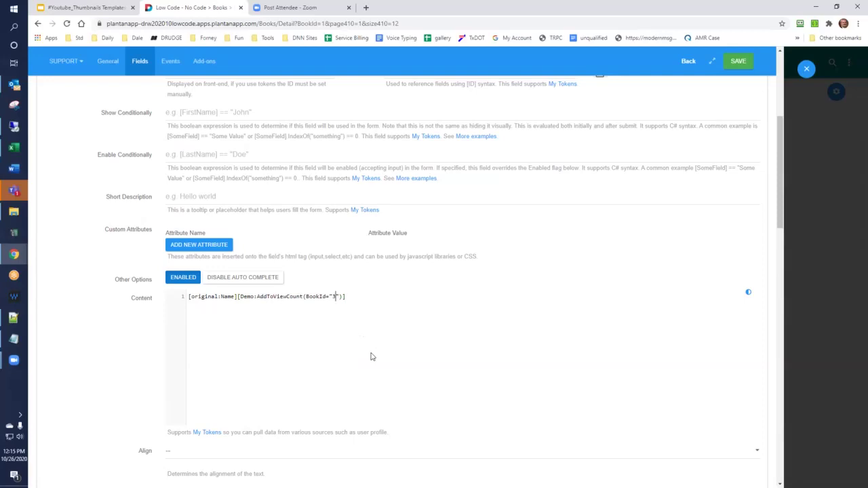
key(BackSpace)
text([QueryString)
text(:BookId)
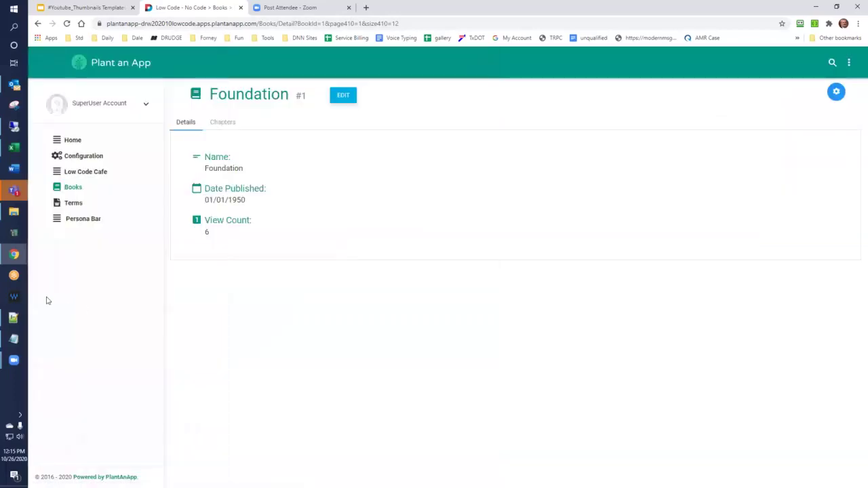
- Open Foundation and Empire and then Foundation from the Books list to check that each book's view count increments
click(69, 188)
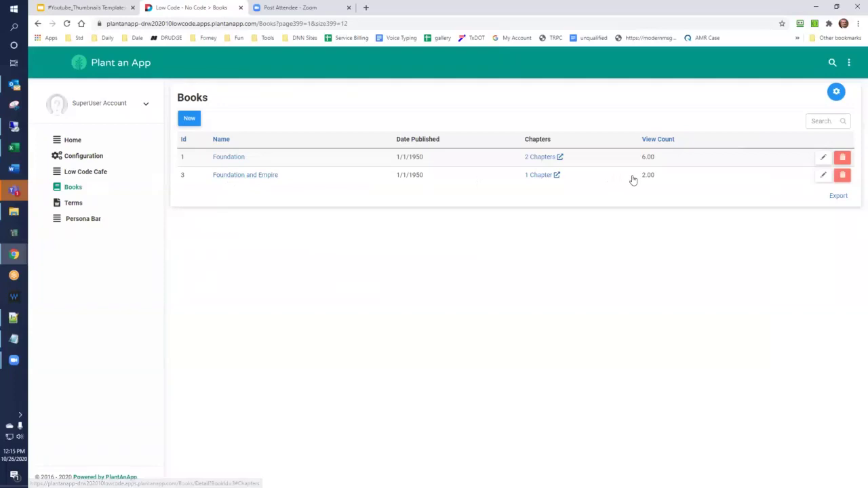
click(255, 175)
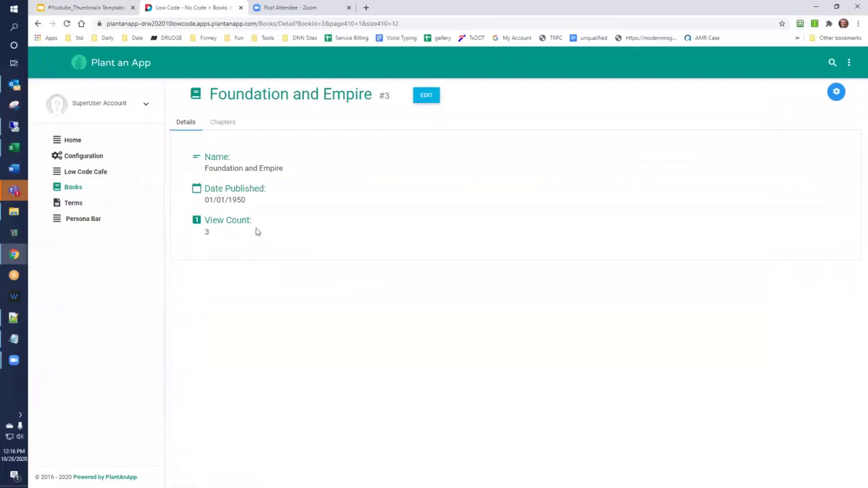
click(70, 190)
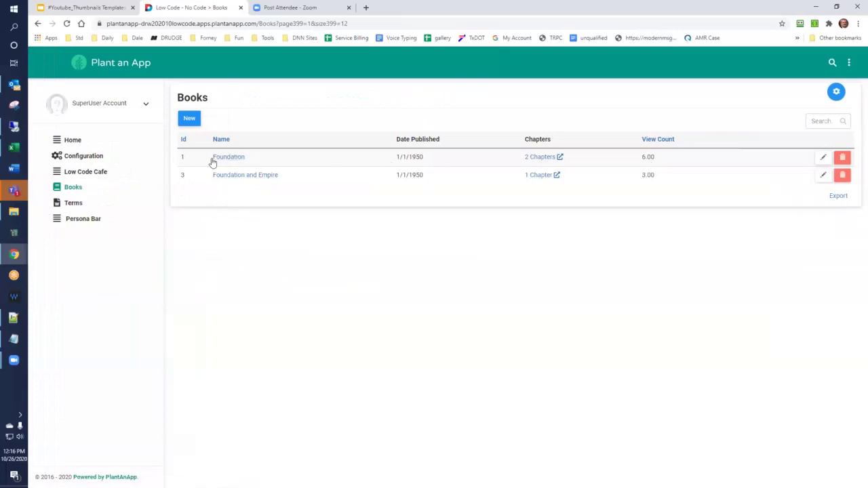
click(212, 160)
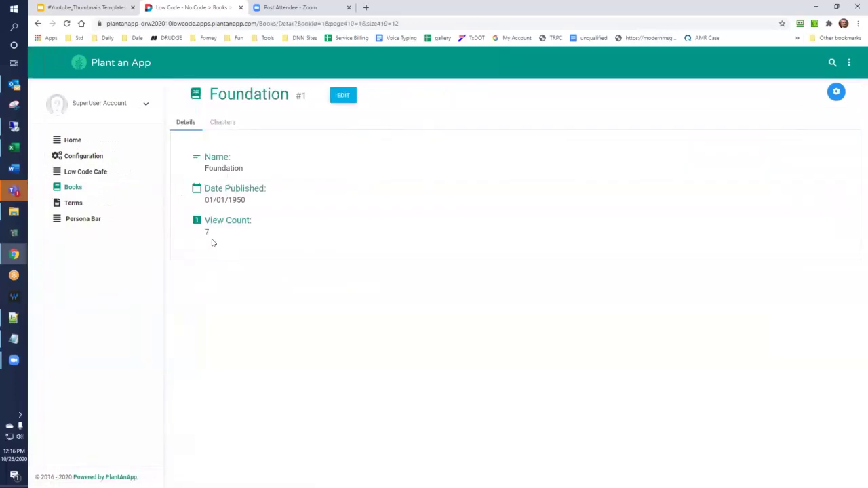